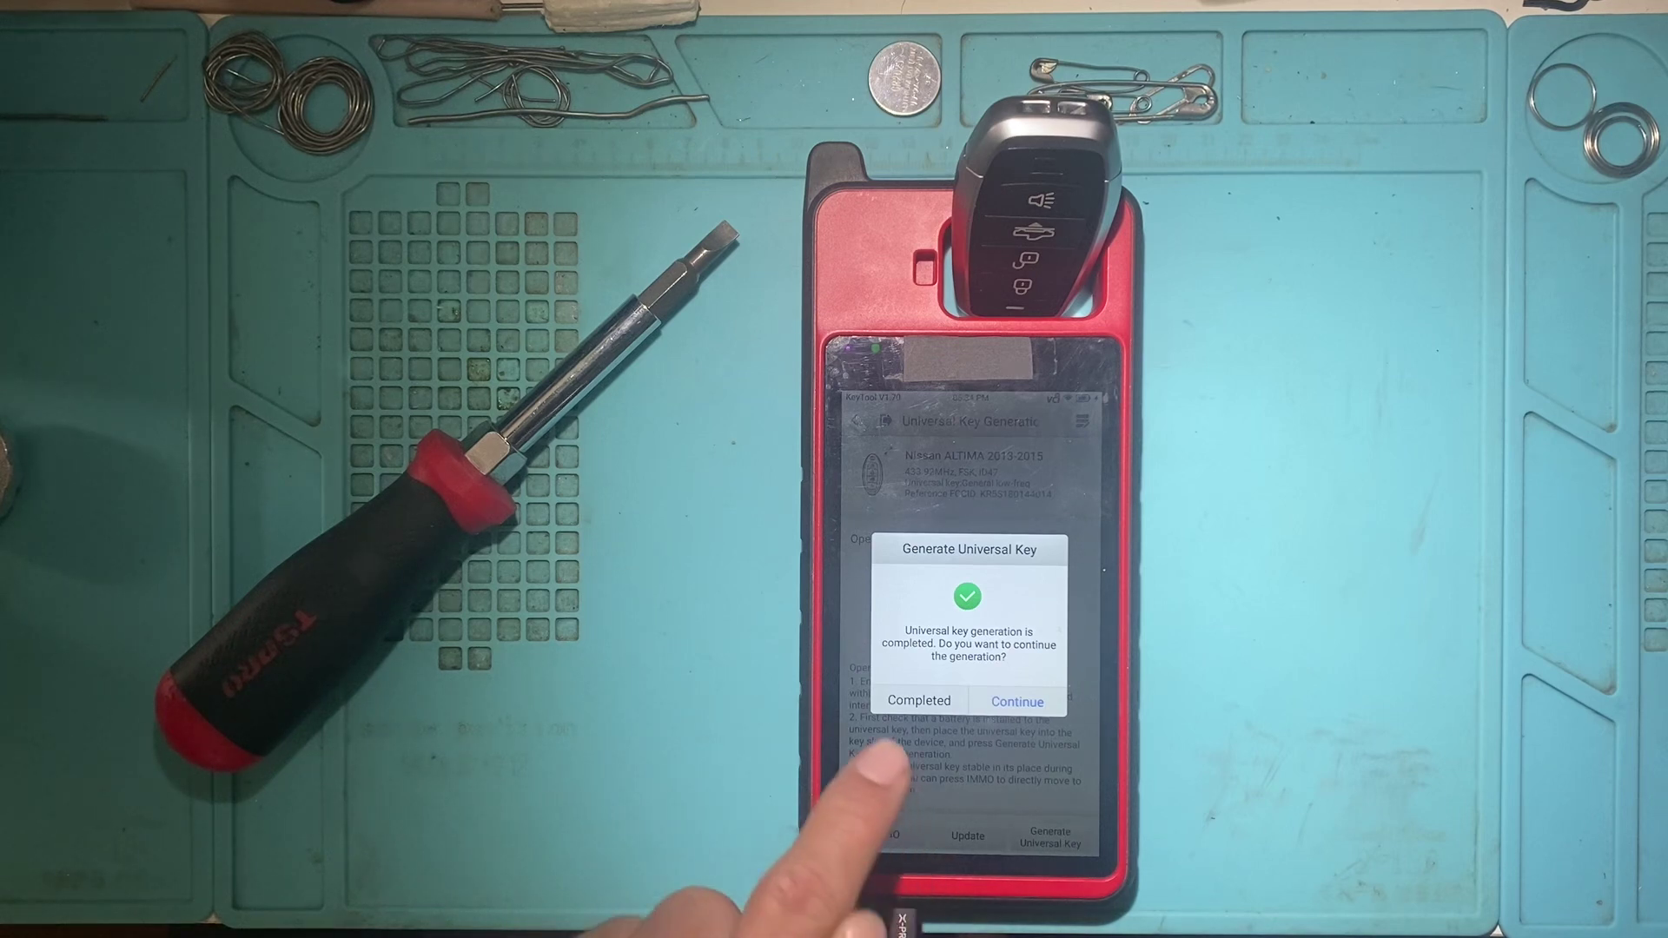
Step: Mark the 2015 Nissan Altima universal key as completed and exit to the KM100 home menu
{"action": "left_click", "coordinate": [918, 702]}
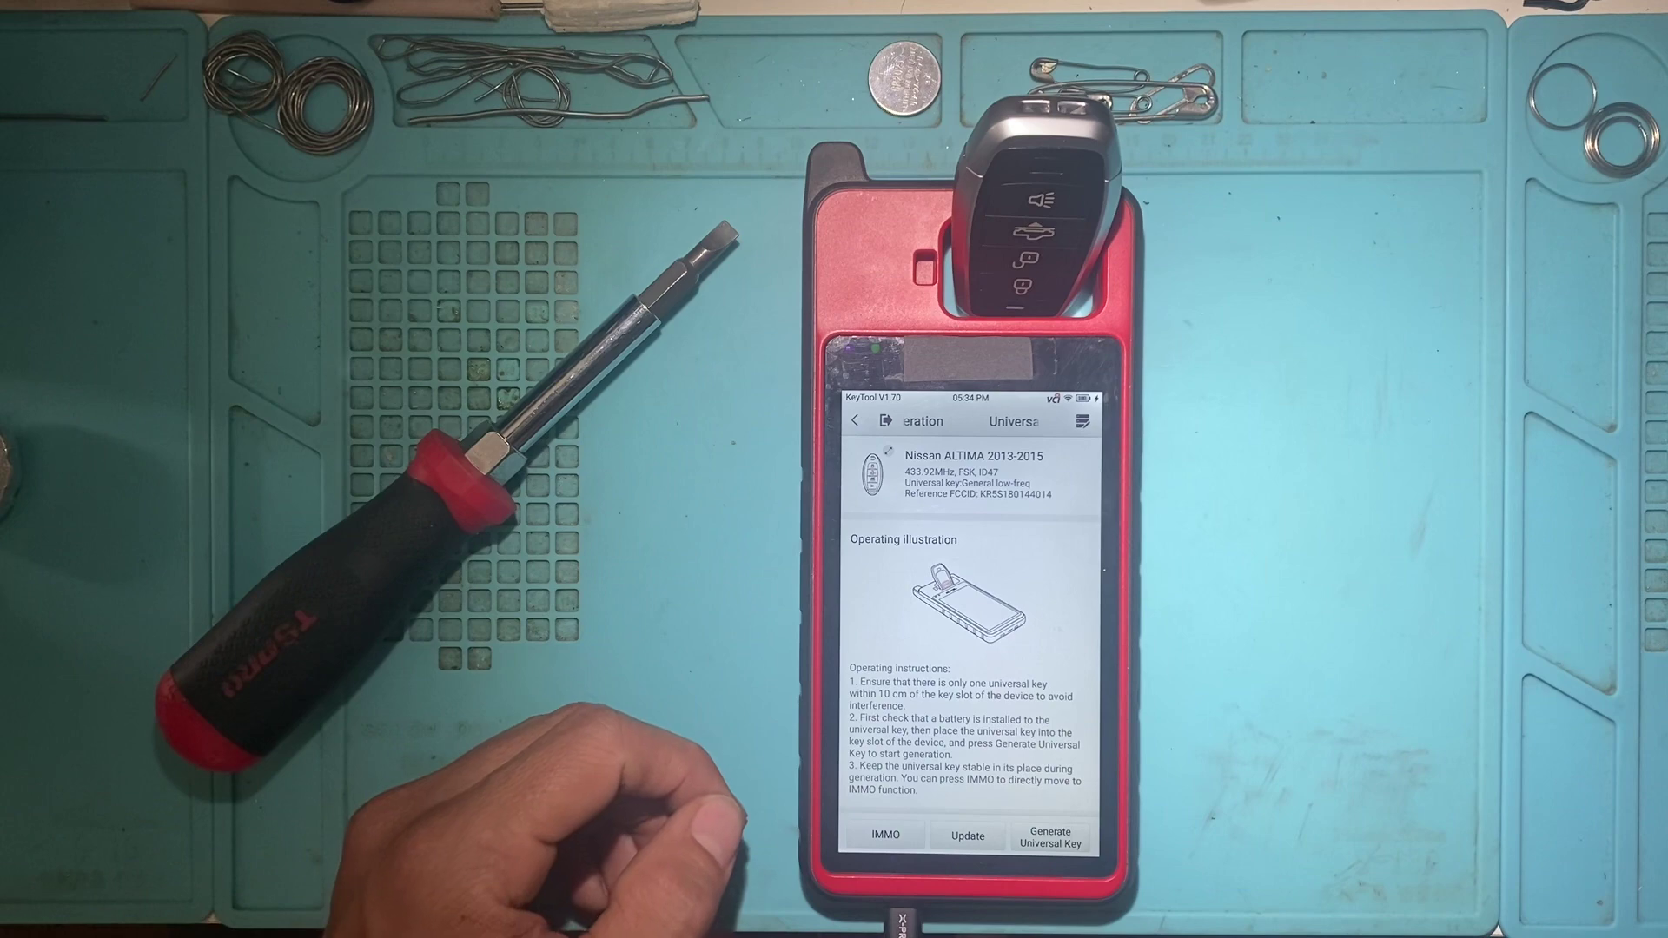
{"action": "left_click", "coordinate": [855, 422]}
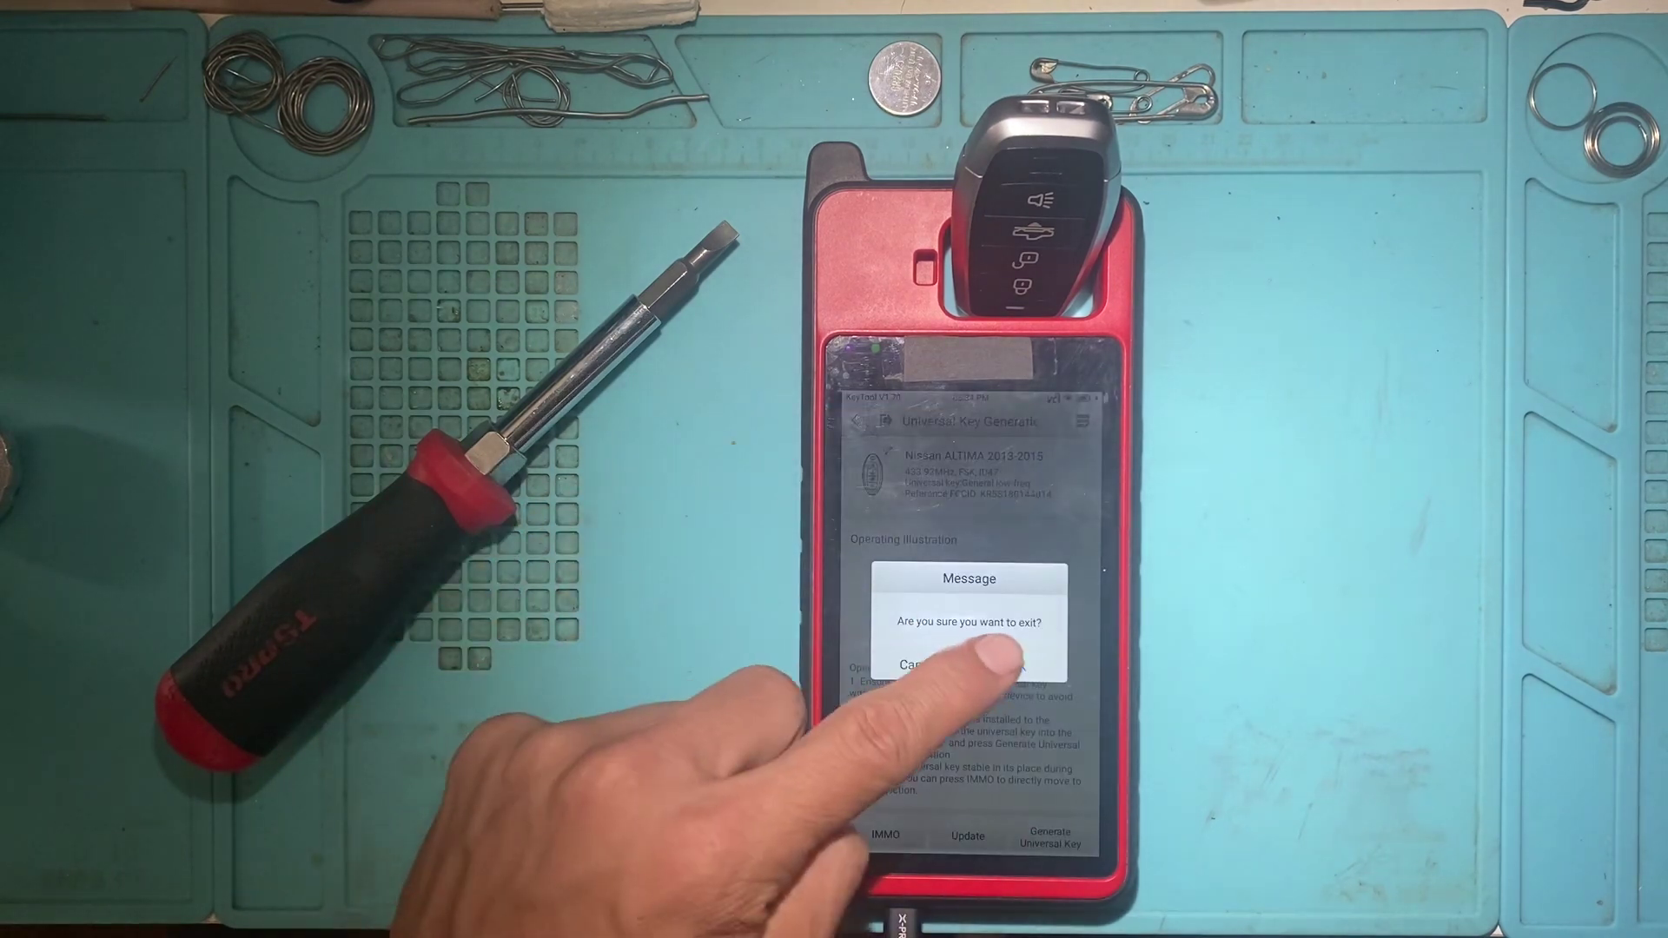
{"action": "left_click", "coordinate": [919, 666]}
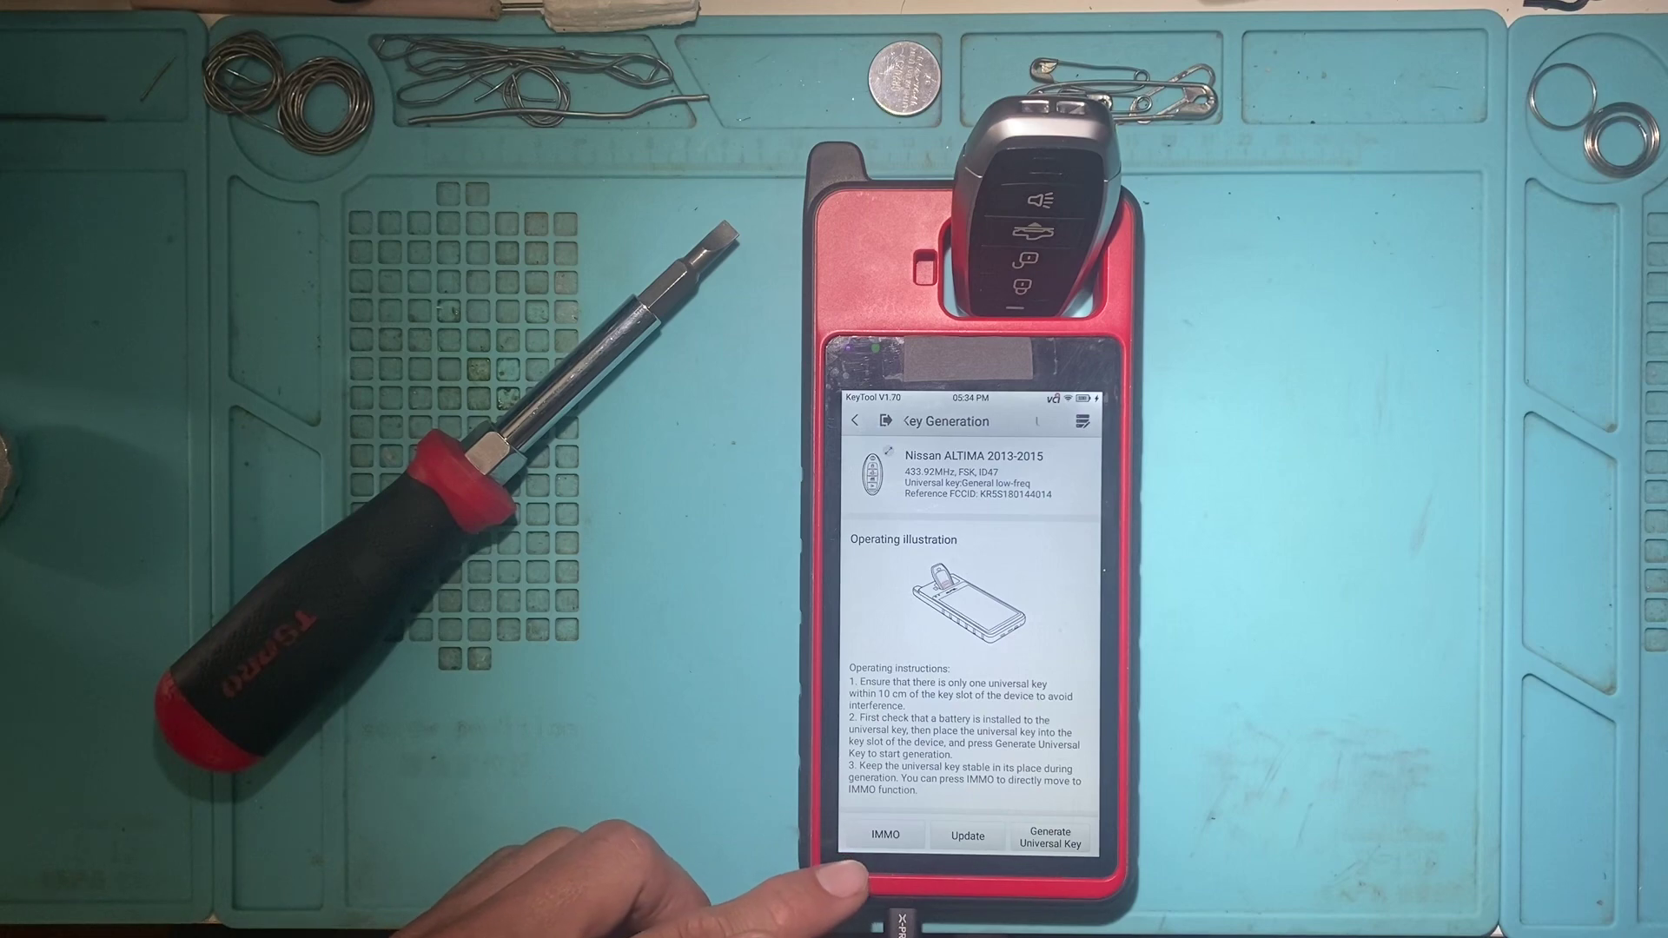
{"action": "left_click", "coordinate": [871, 421]}
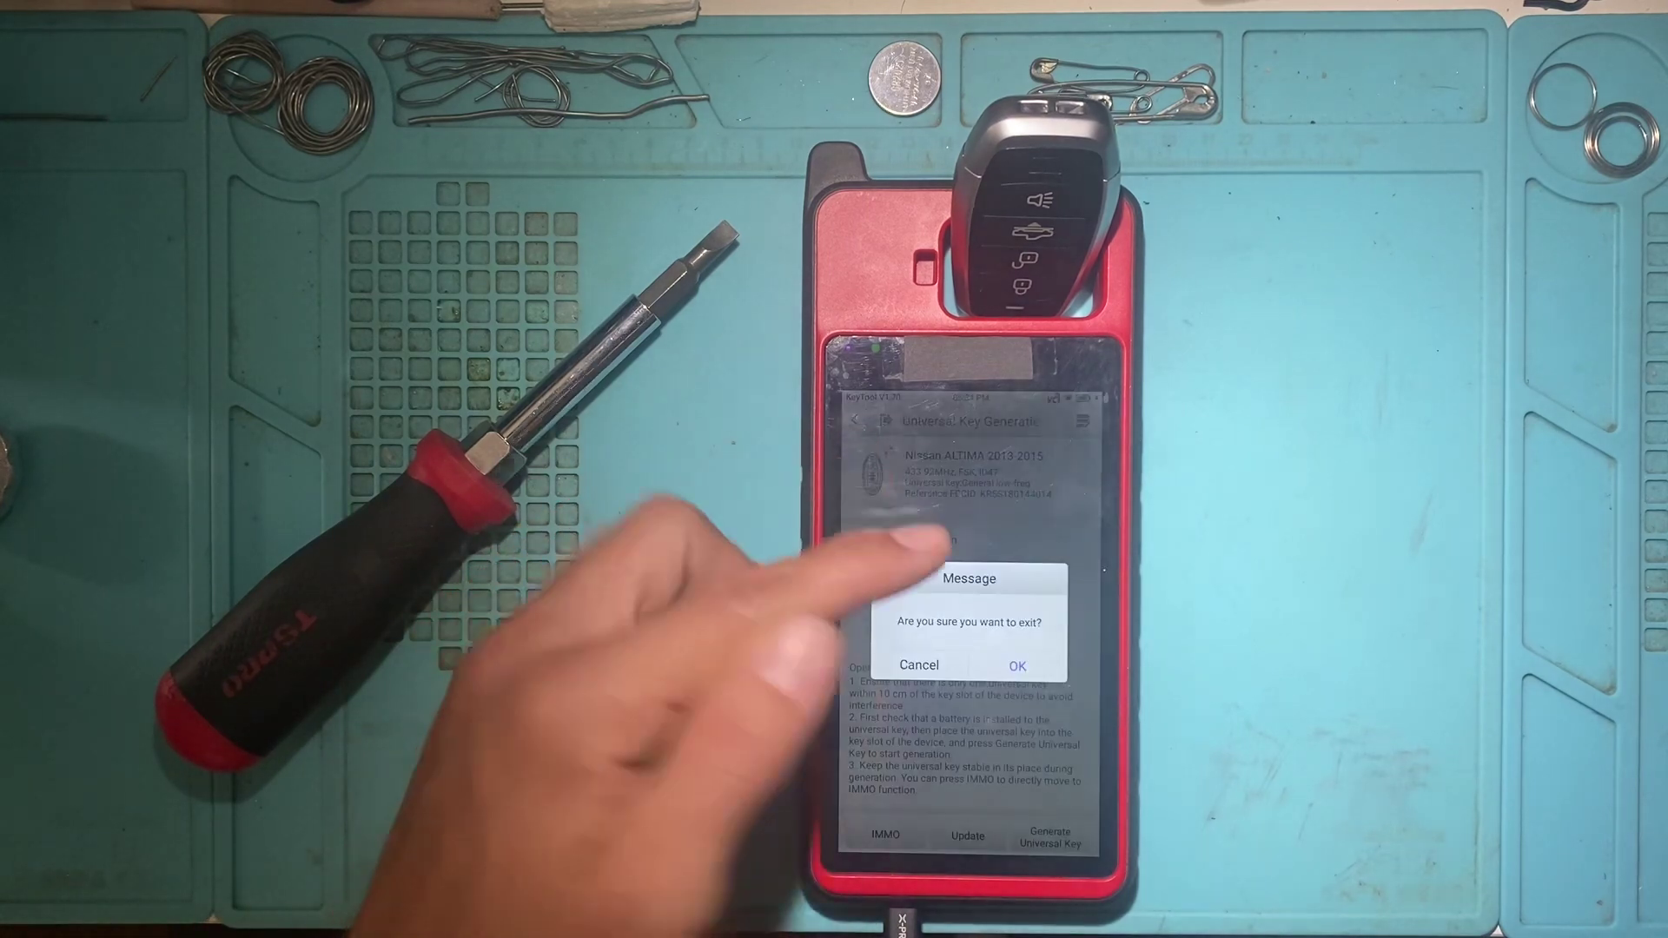
{"action": "left_click", "coordinate": [977, 661]}
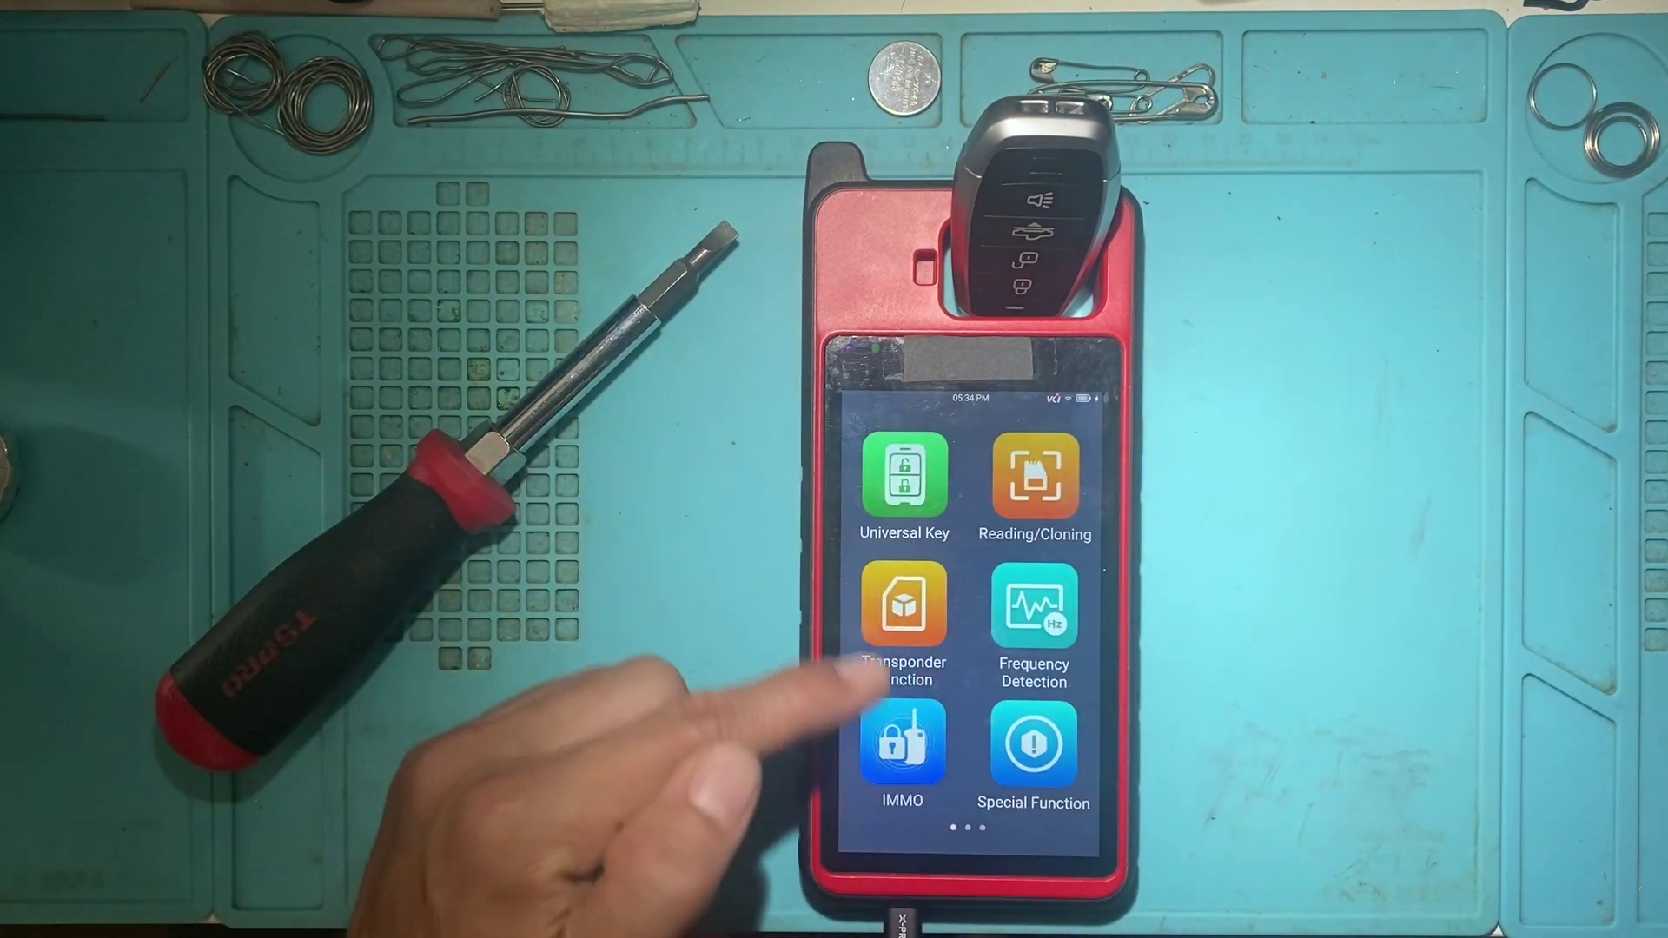